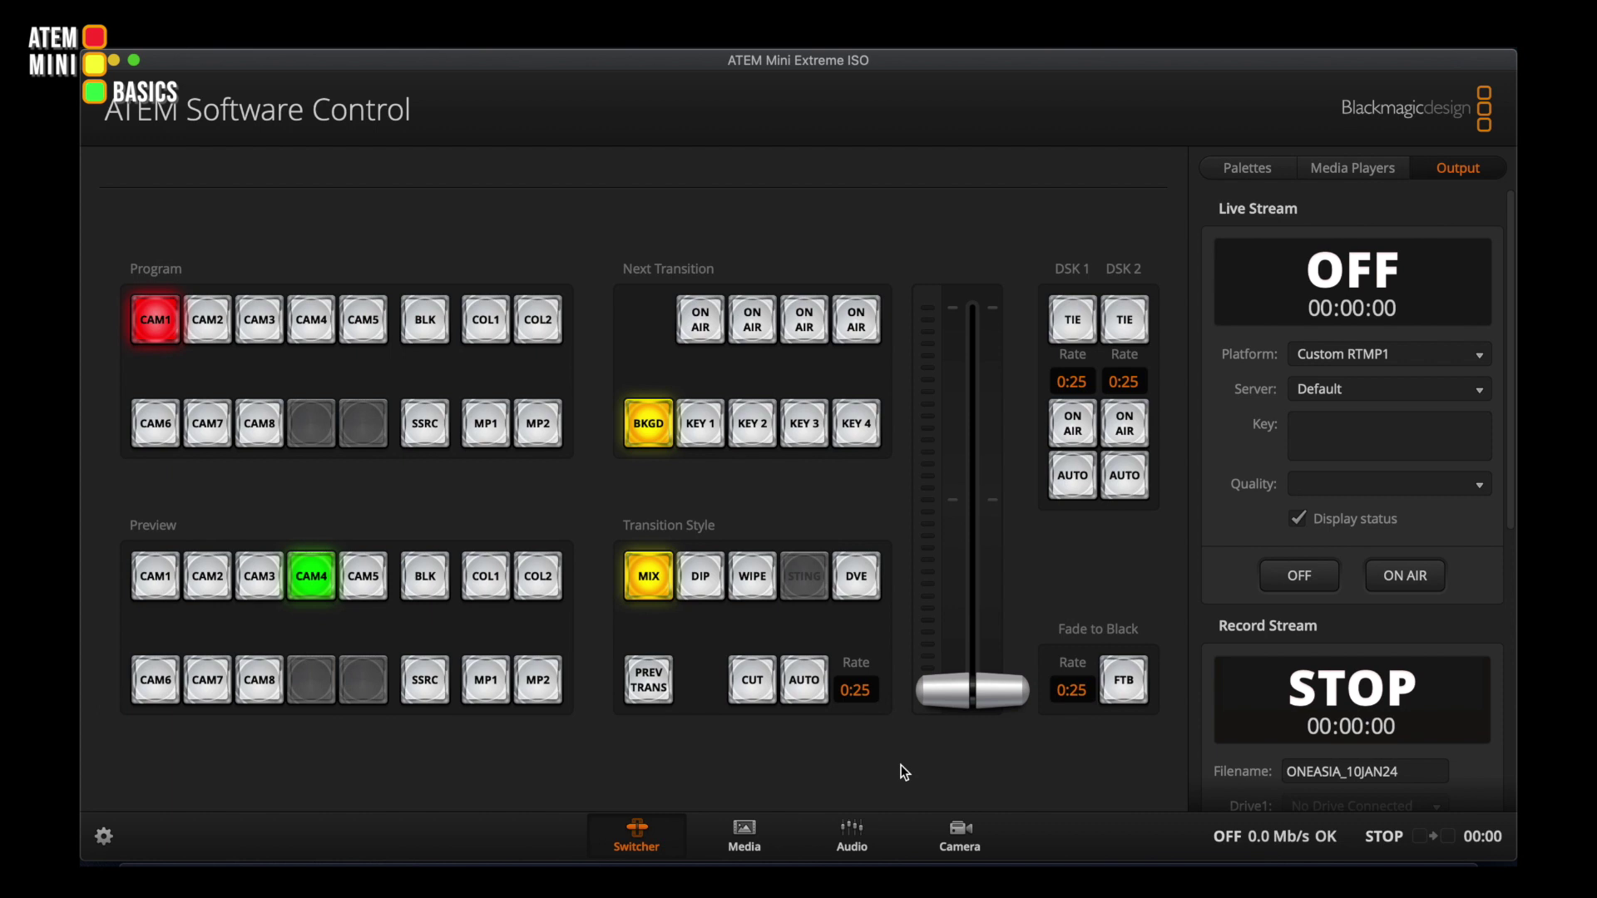
# Preview Picture.jpg and Logo.png in the media pool, then load Picture.jpg into still slot 1
pyautogui.click(753, 838)
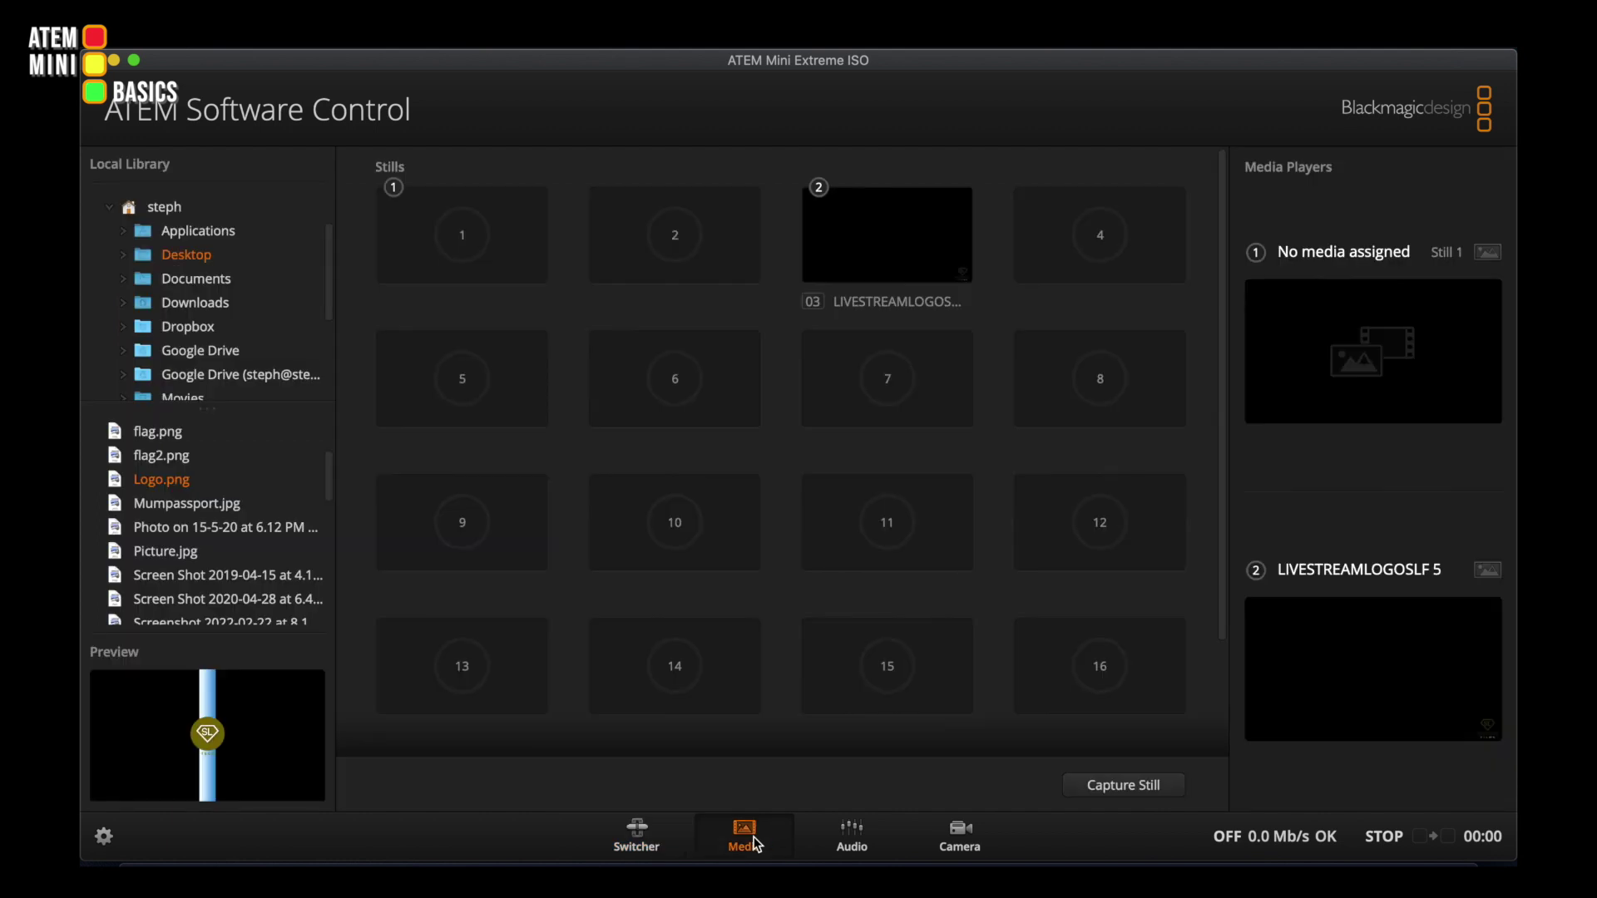
pyautogui.click(180, 553)
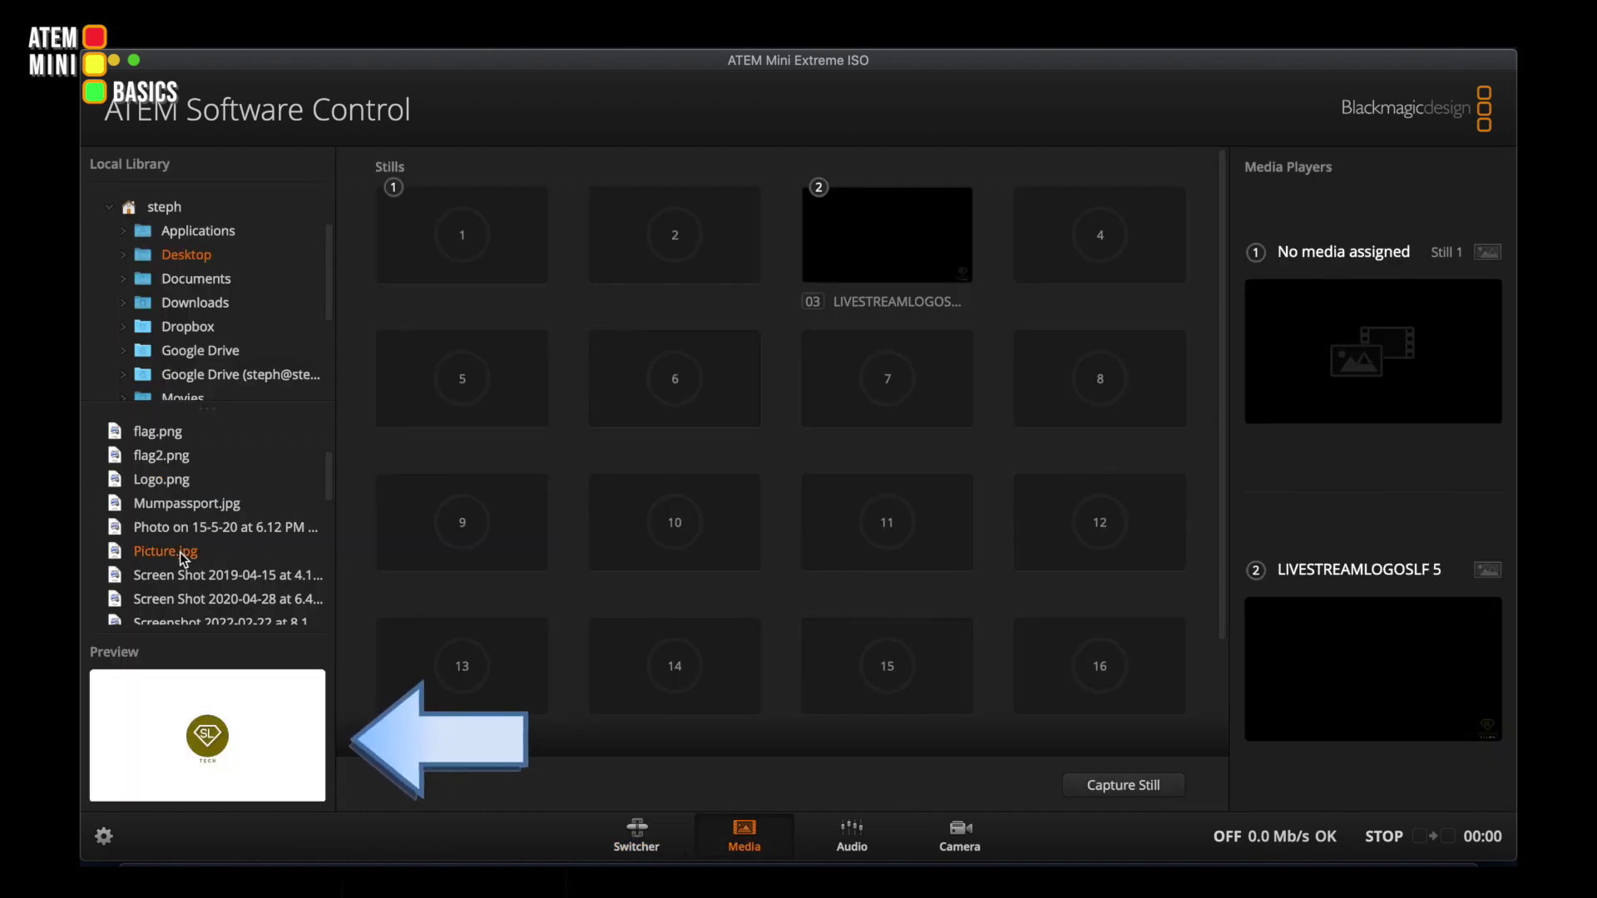
pyautogui.click(172, 480)
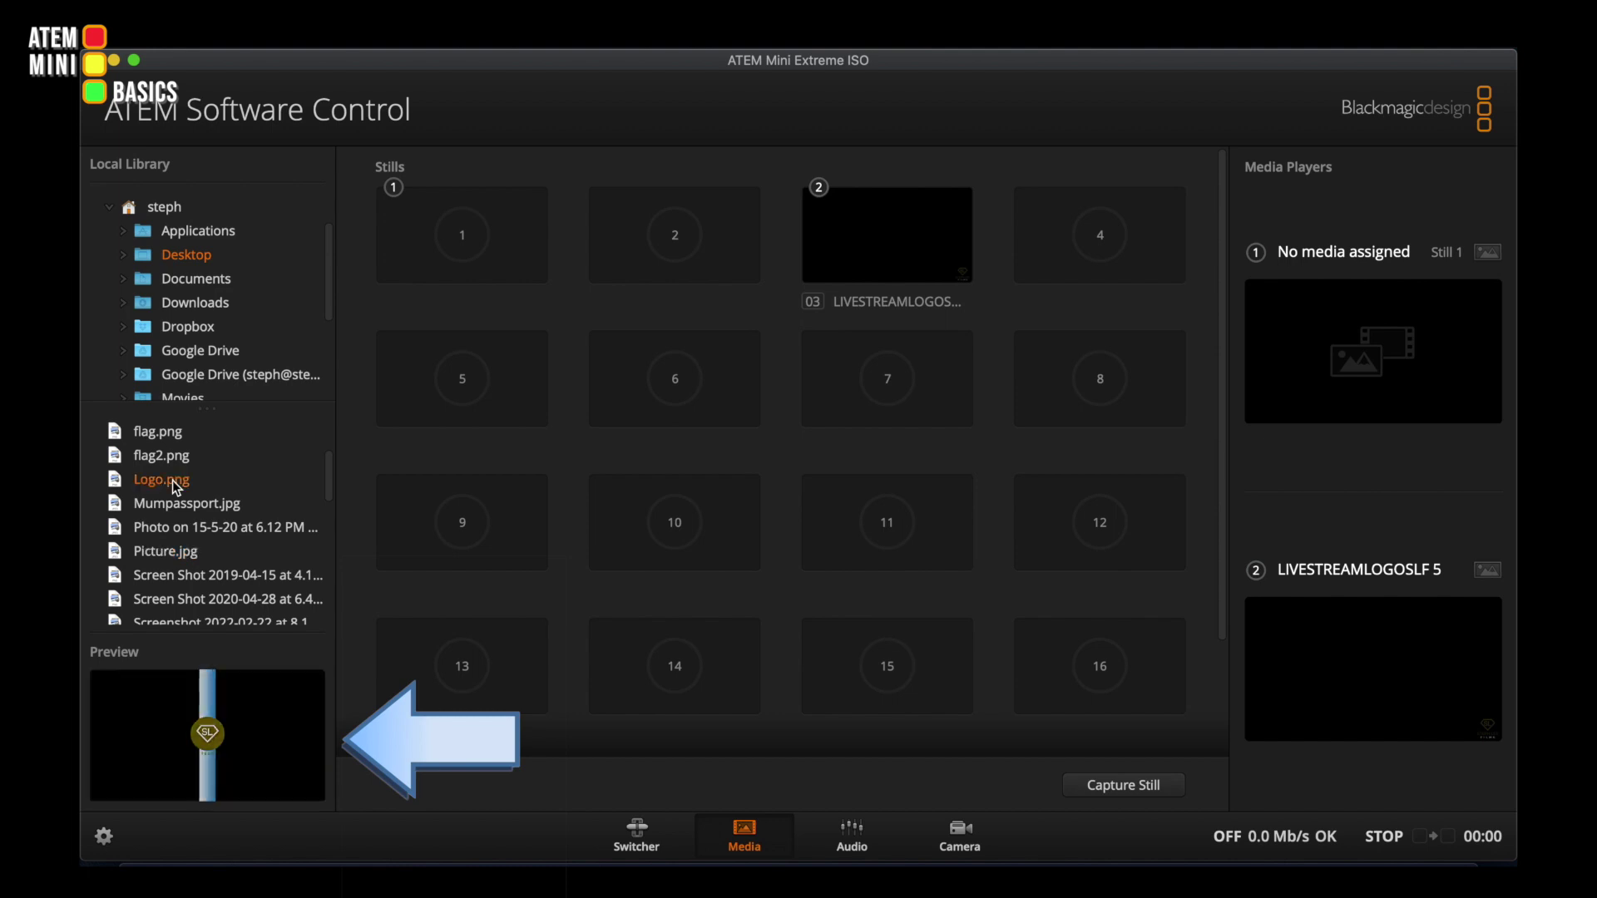
pyautogui.click(172, 550)
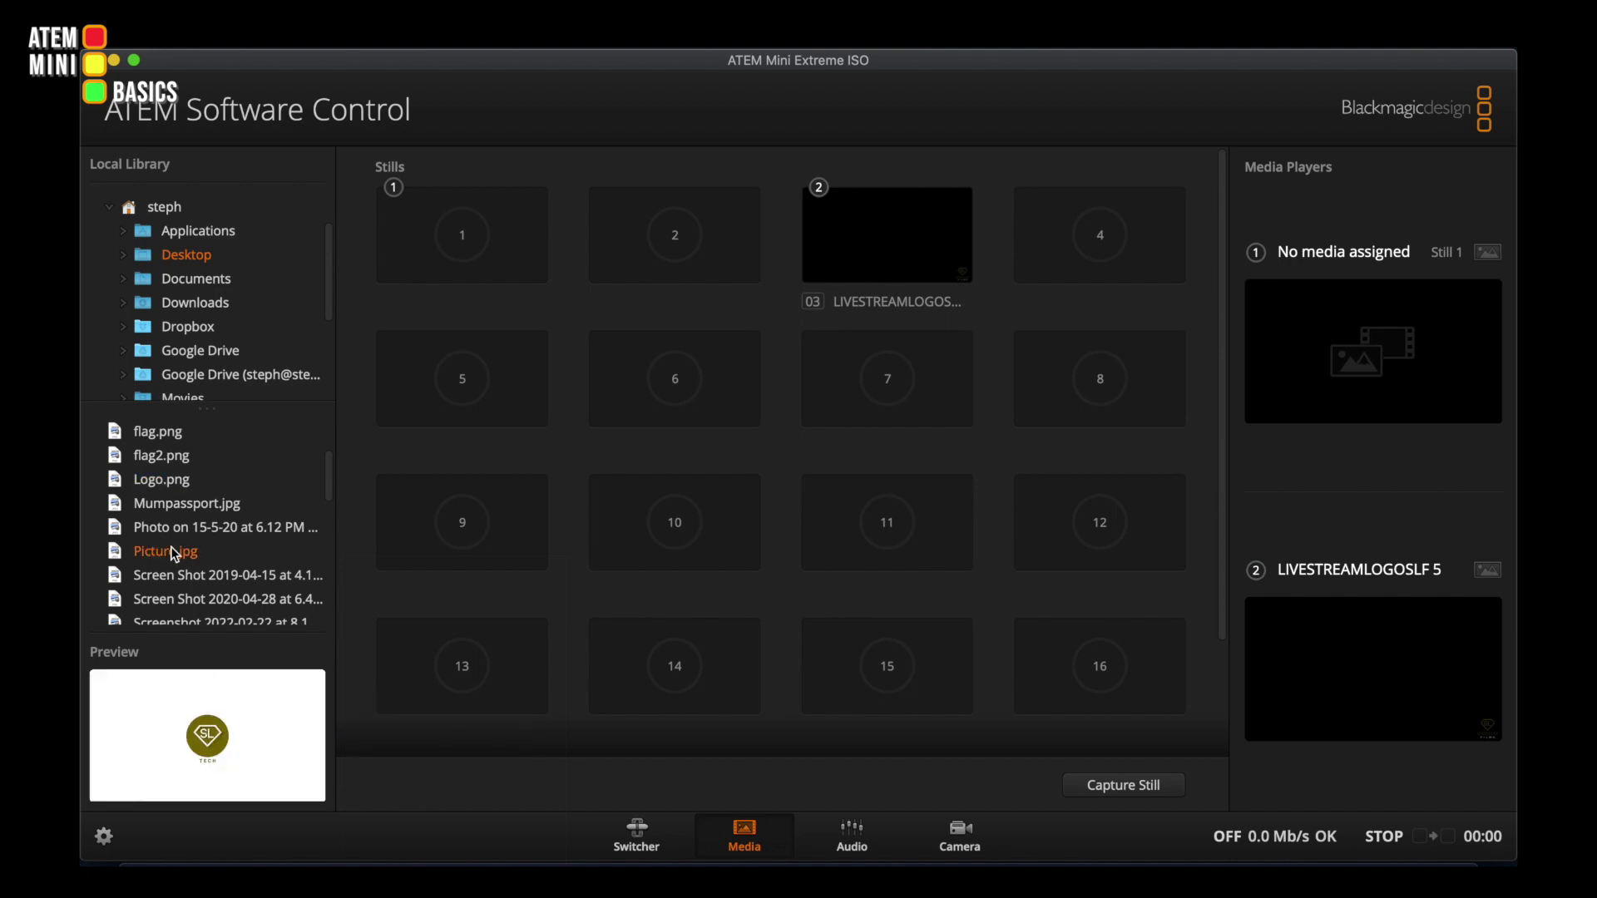
pyautogui.moveTo(172, 547); pyautogui.dragTo(431, 261)
pyautogui.moveTo(472, 238); pyautogui.dragTo(471, 233)
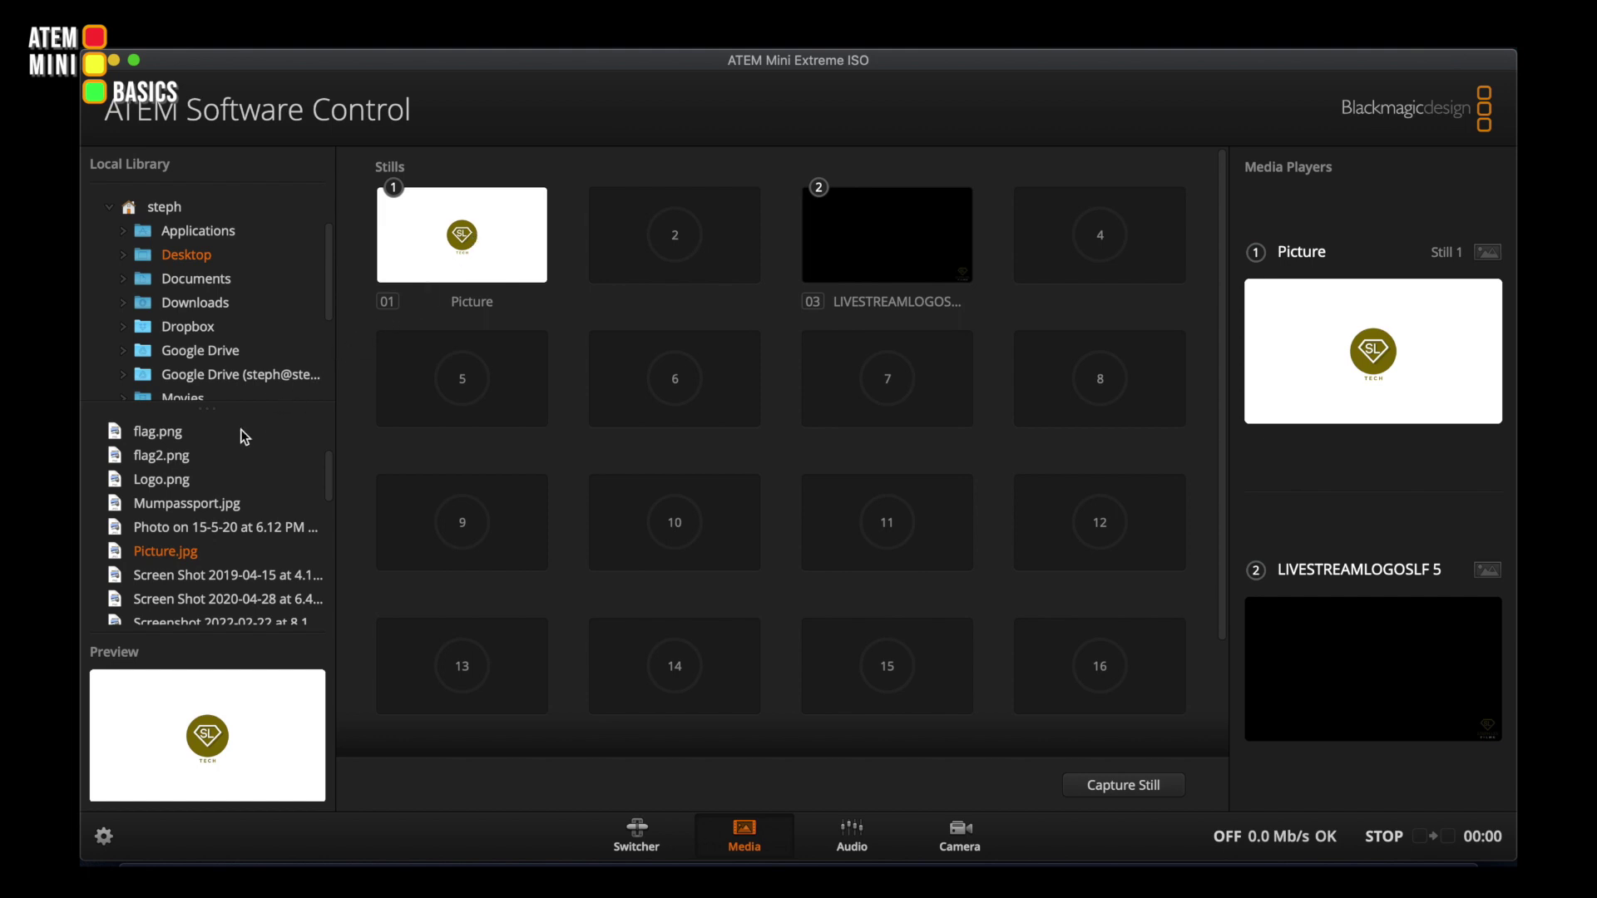
# Load Logo.png into still slot 2 and assign the Picture still to Media Player 1
pyautogui.click(181, 479)
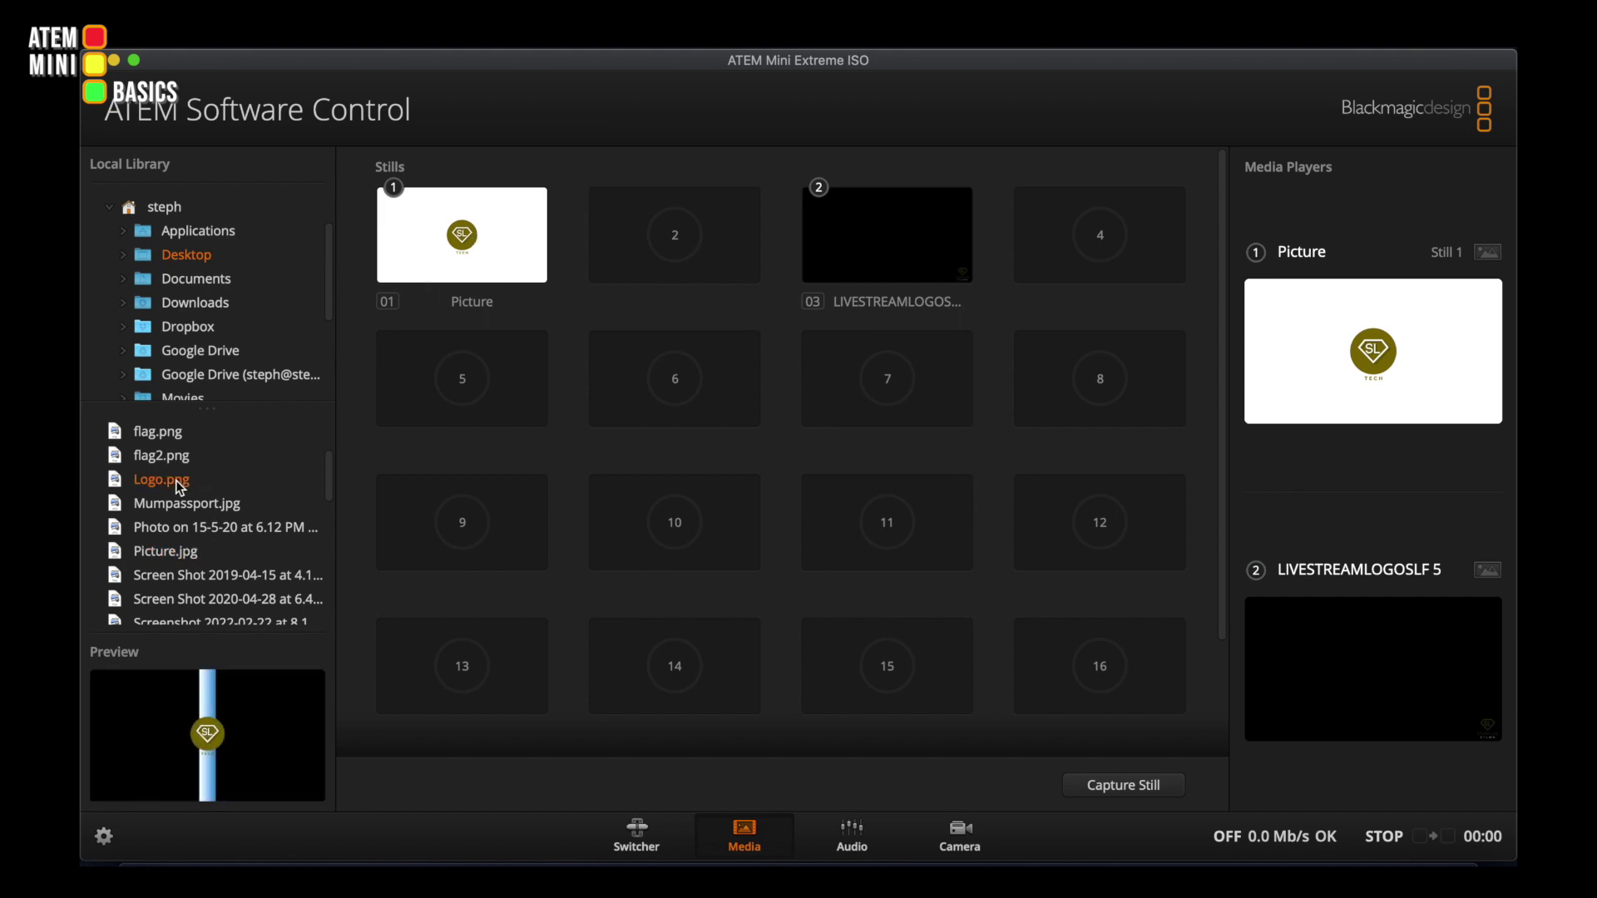
pyautogui.moveTo(176, 481); pyautogui.dragTo(454, 295)
pyautogui.moveTo(654, 225); pyautogui.dragTo(688, 236)
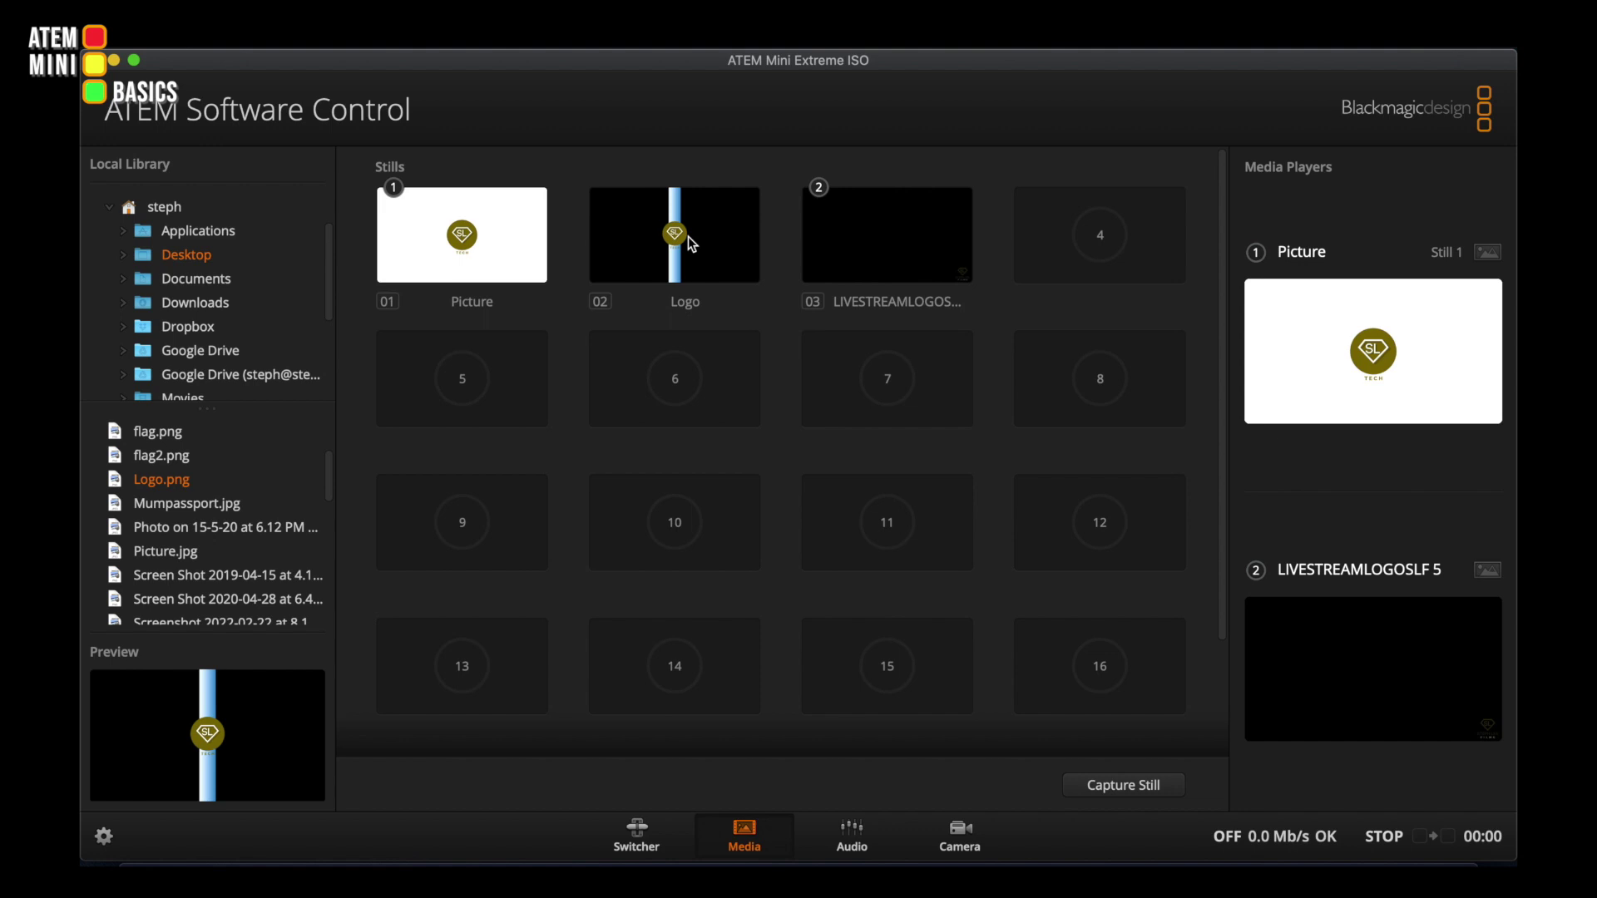
pyautogui.moveTo(521, 253); pyautogui.dragTo(1433, 388)
# In the Transitions DVE palette, enable the graphic effect from Media Player 1 and choose DVE style
pyautogui.click(638, 836)
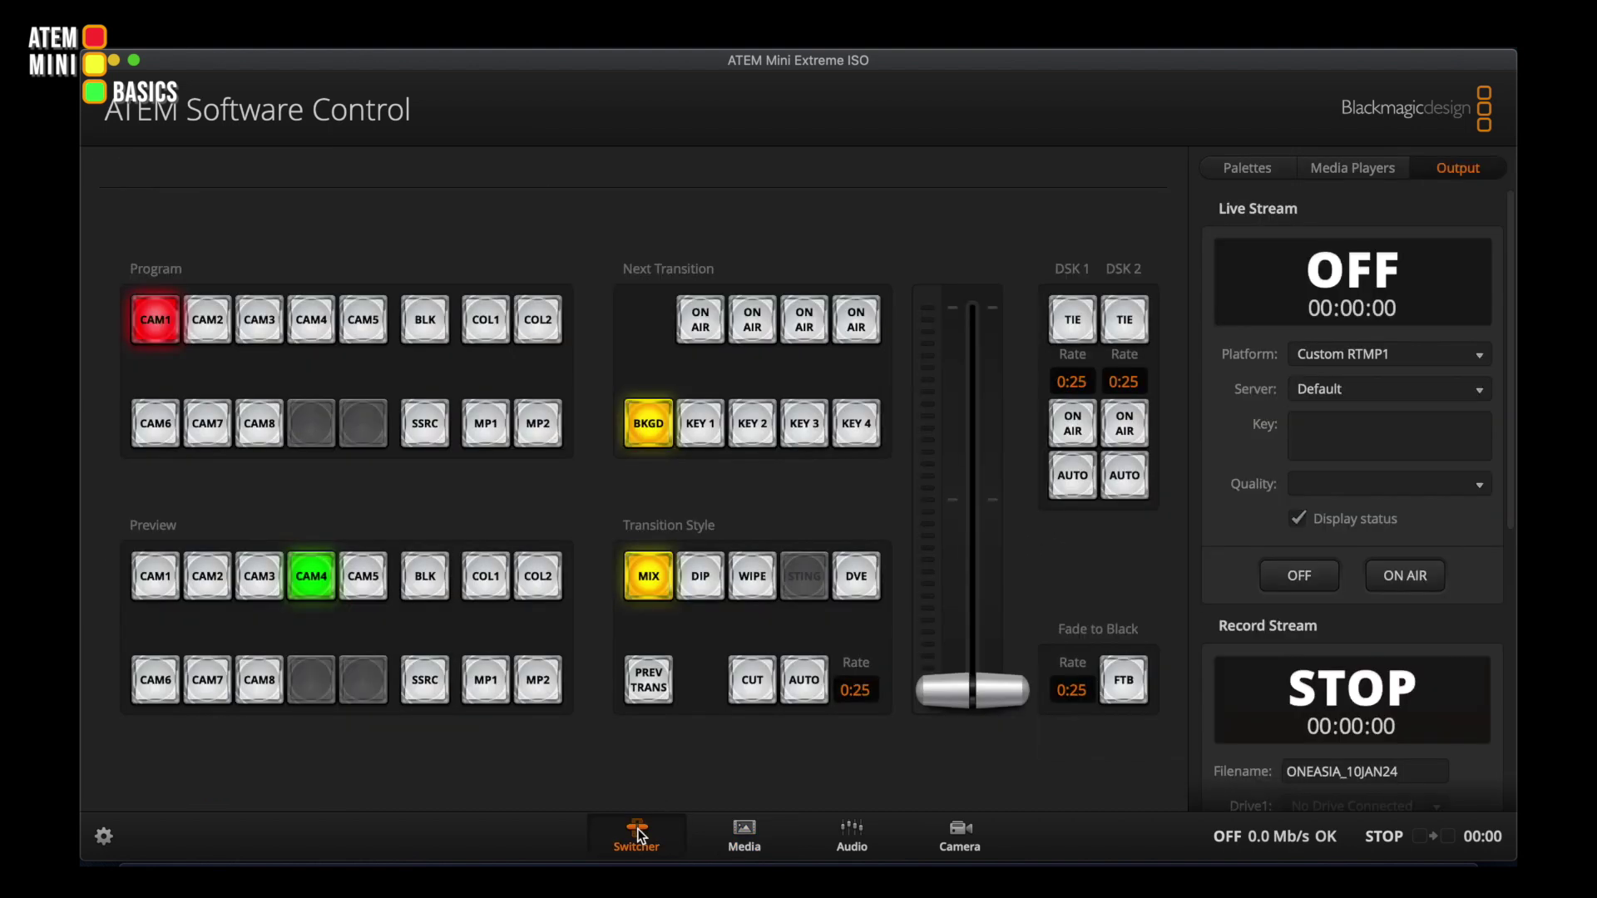
pyautogui.click(1262, 166)
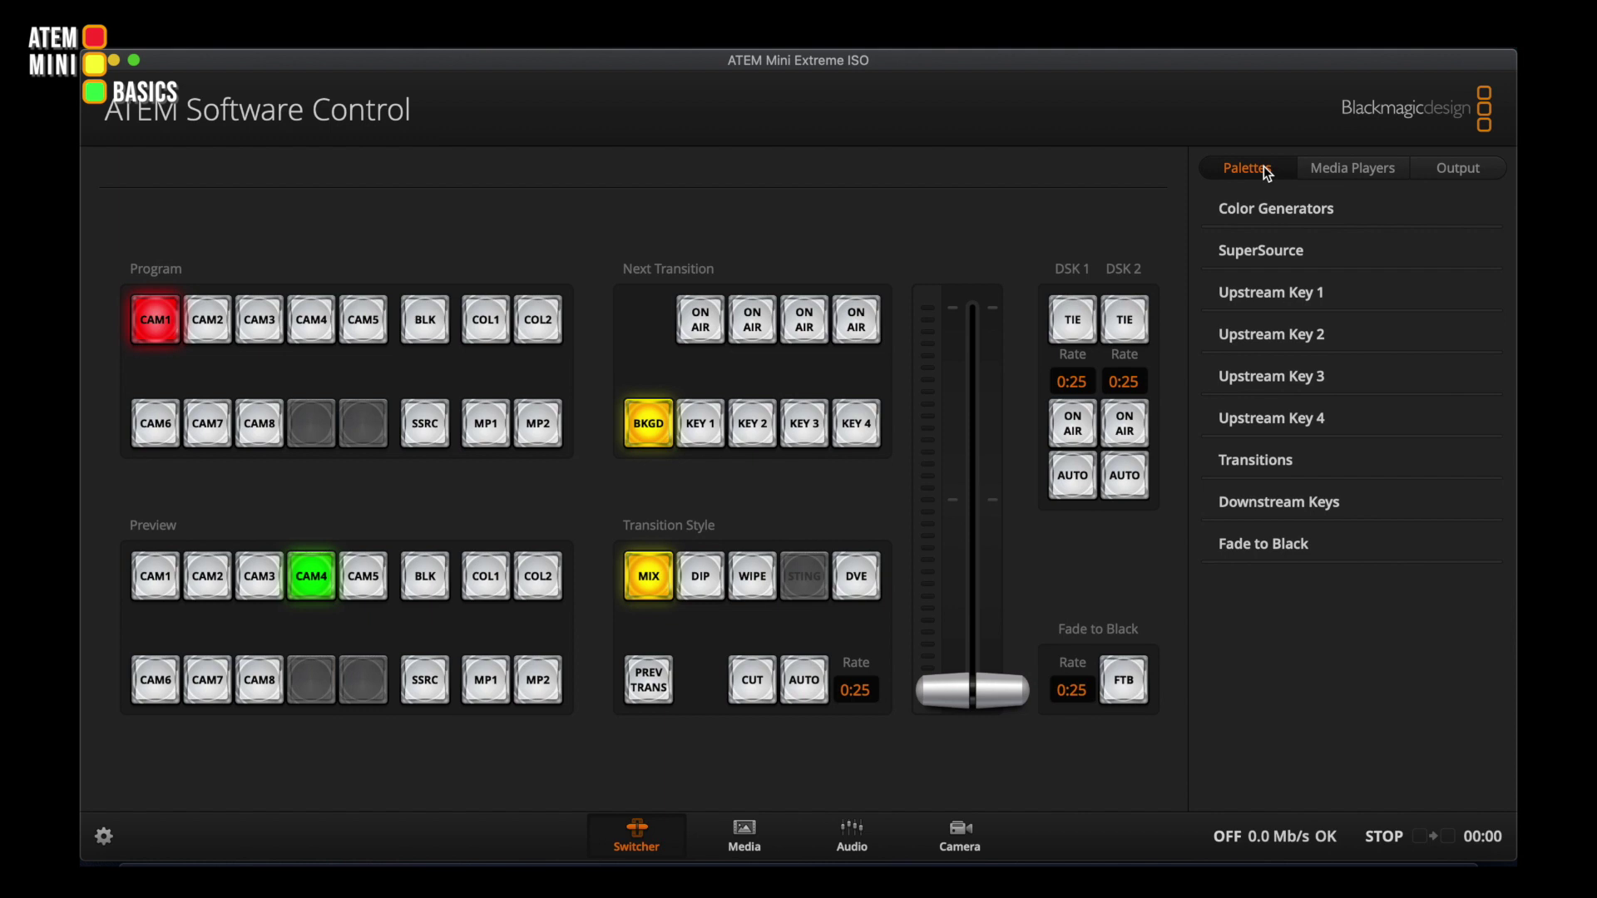
pyautogui.click(1259, 463)
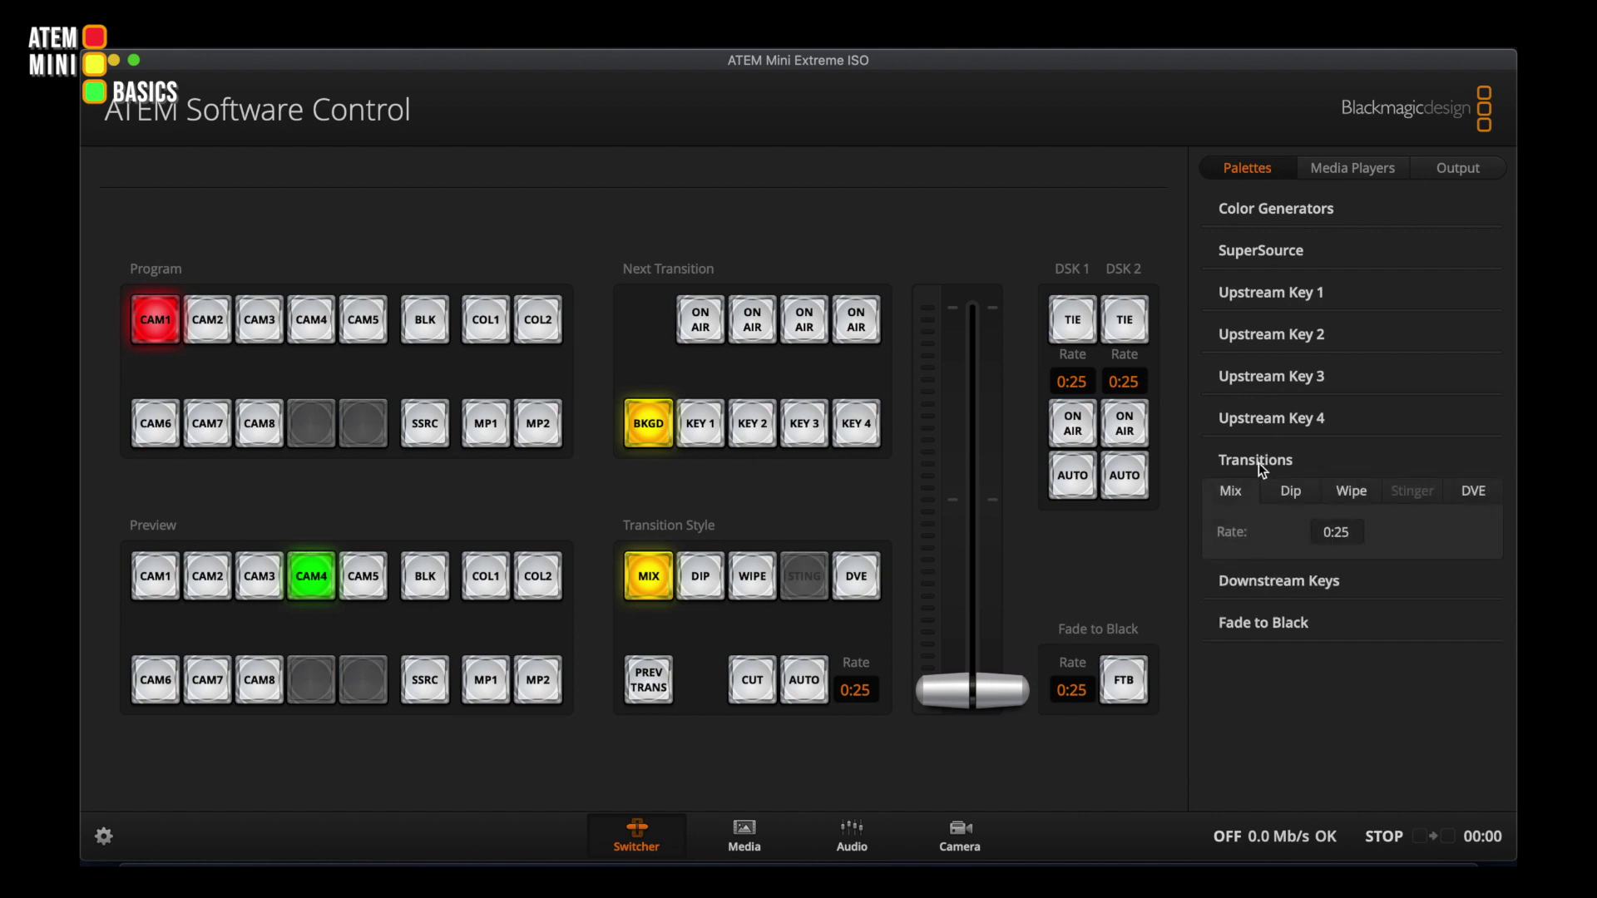
pyautogui.click(1474, 493)
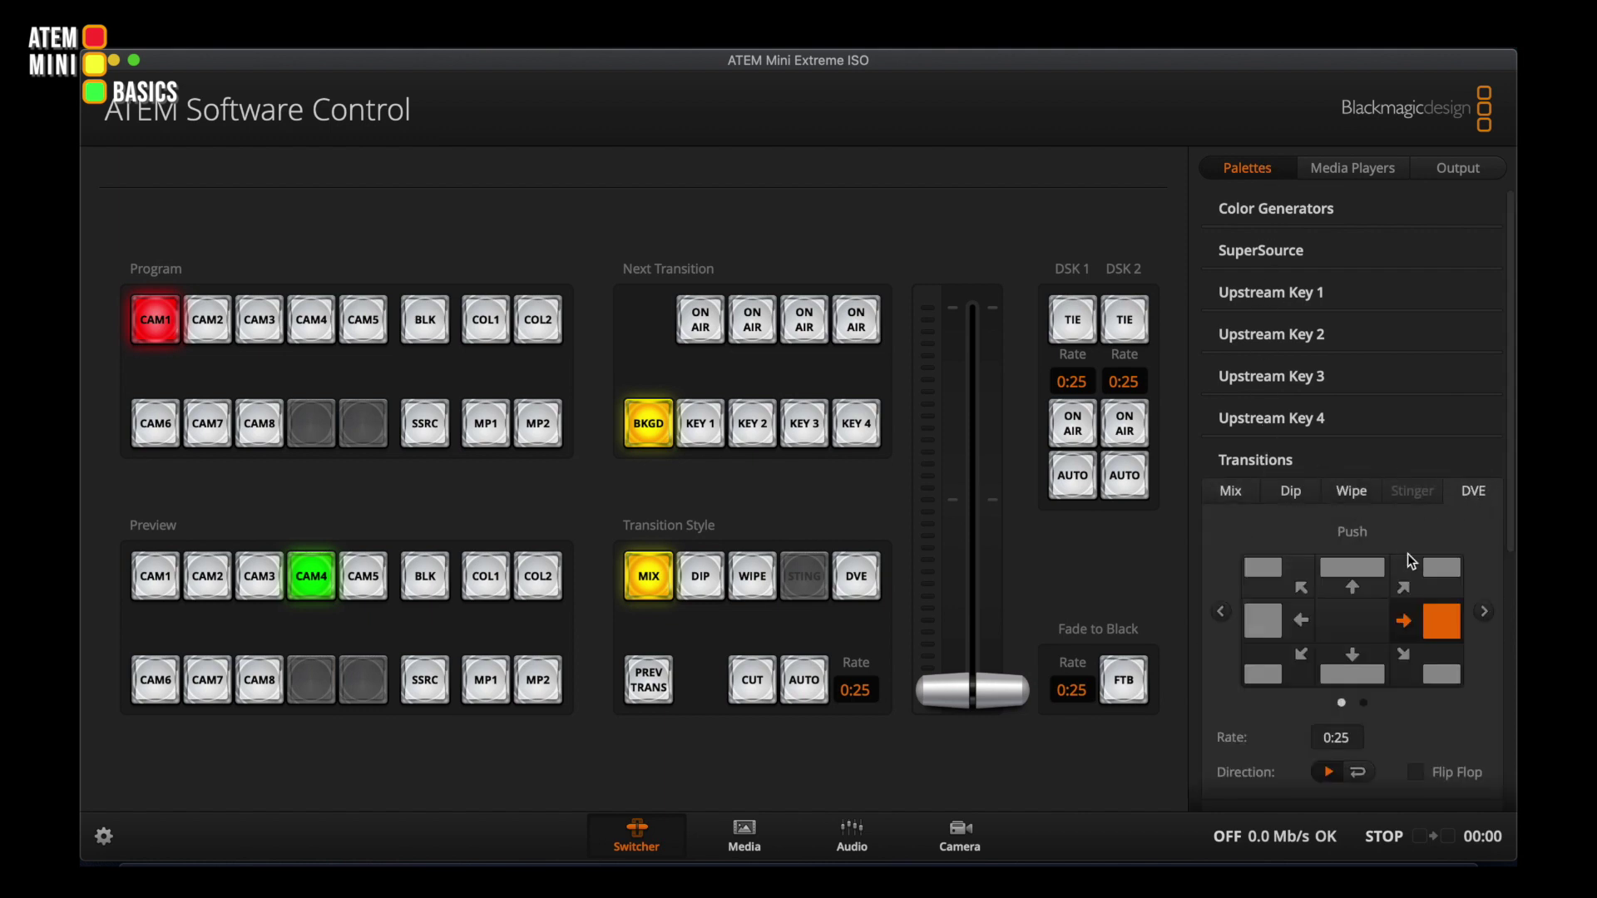
pyautogui.scroll(-5, 1394, 576)
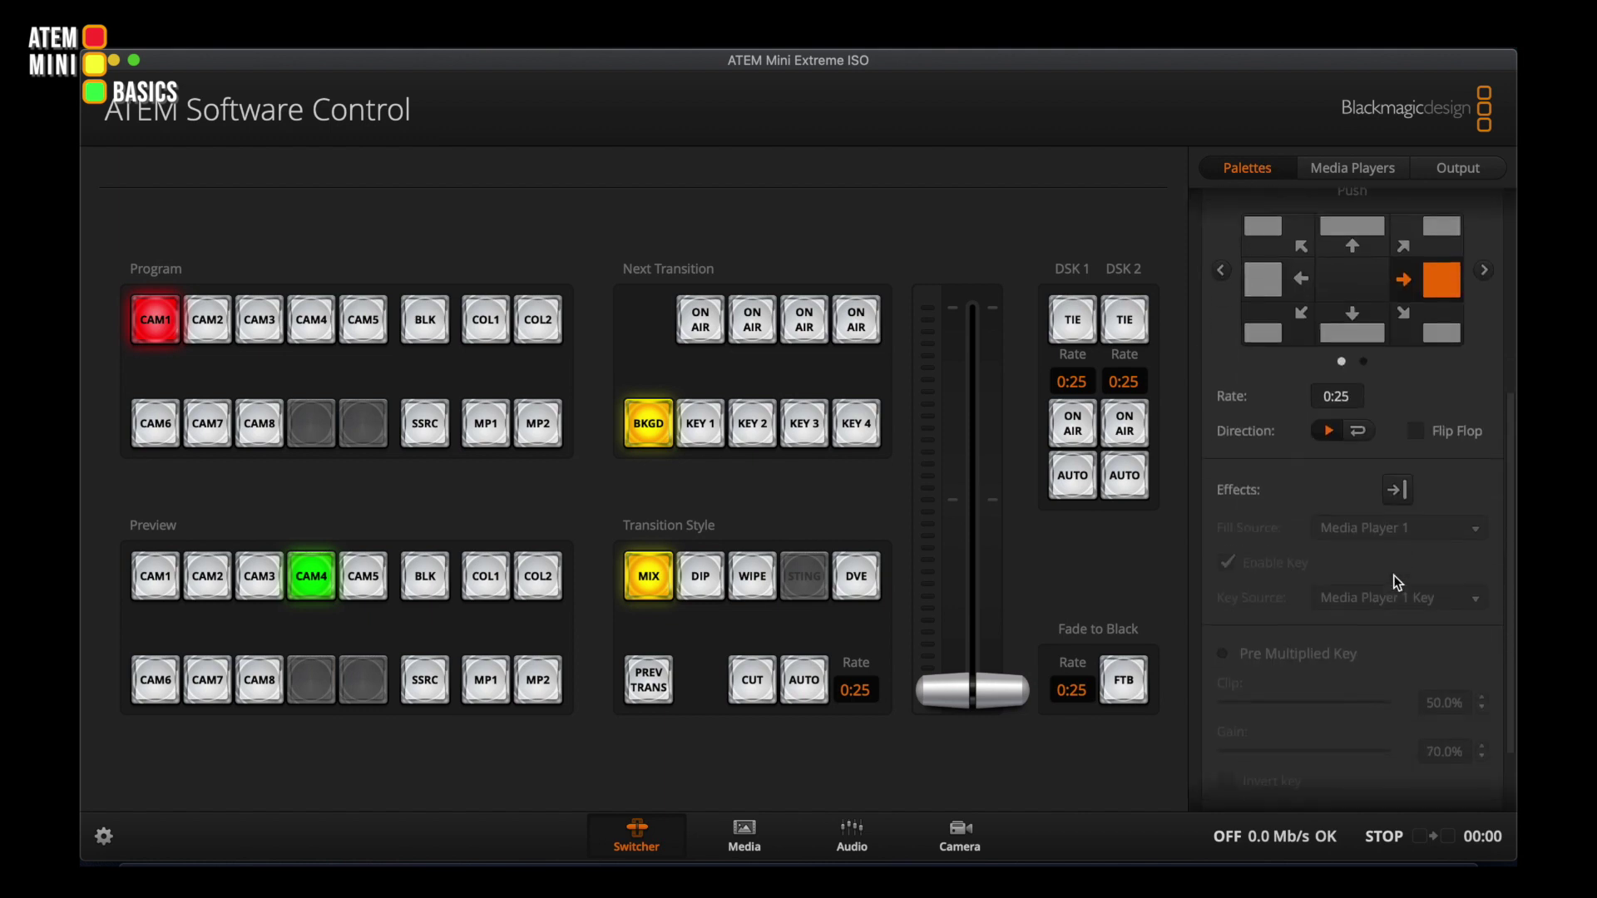
pyautogui.click(1398, 483)
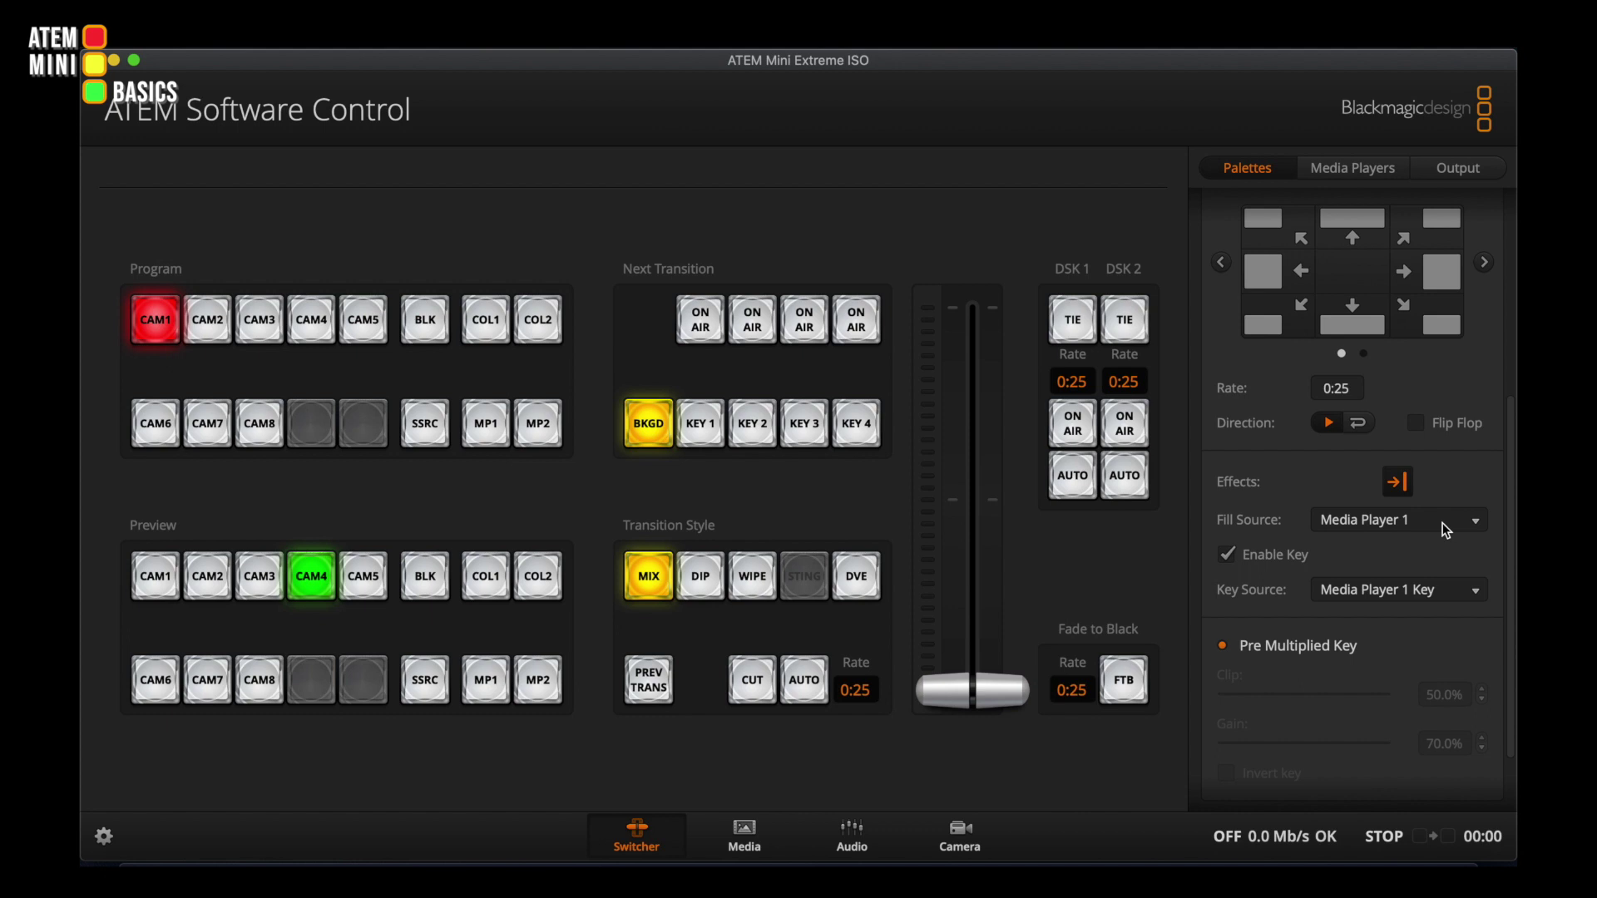
pyautogui.click(873, 582)
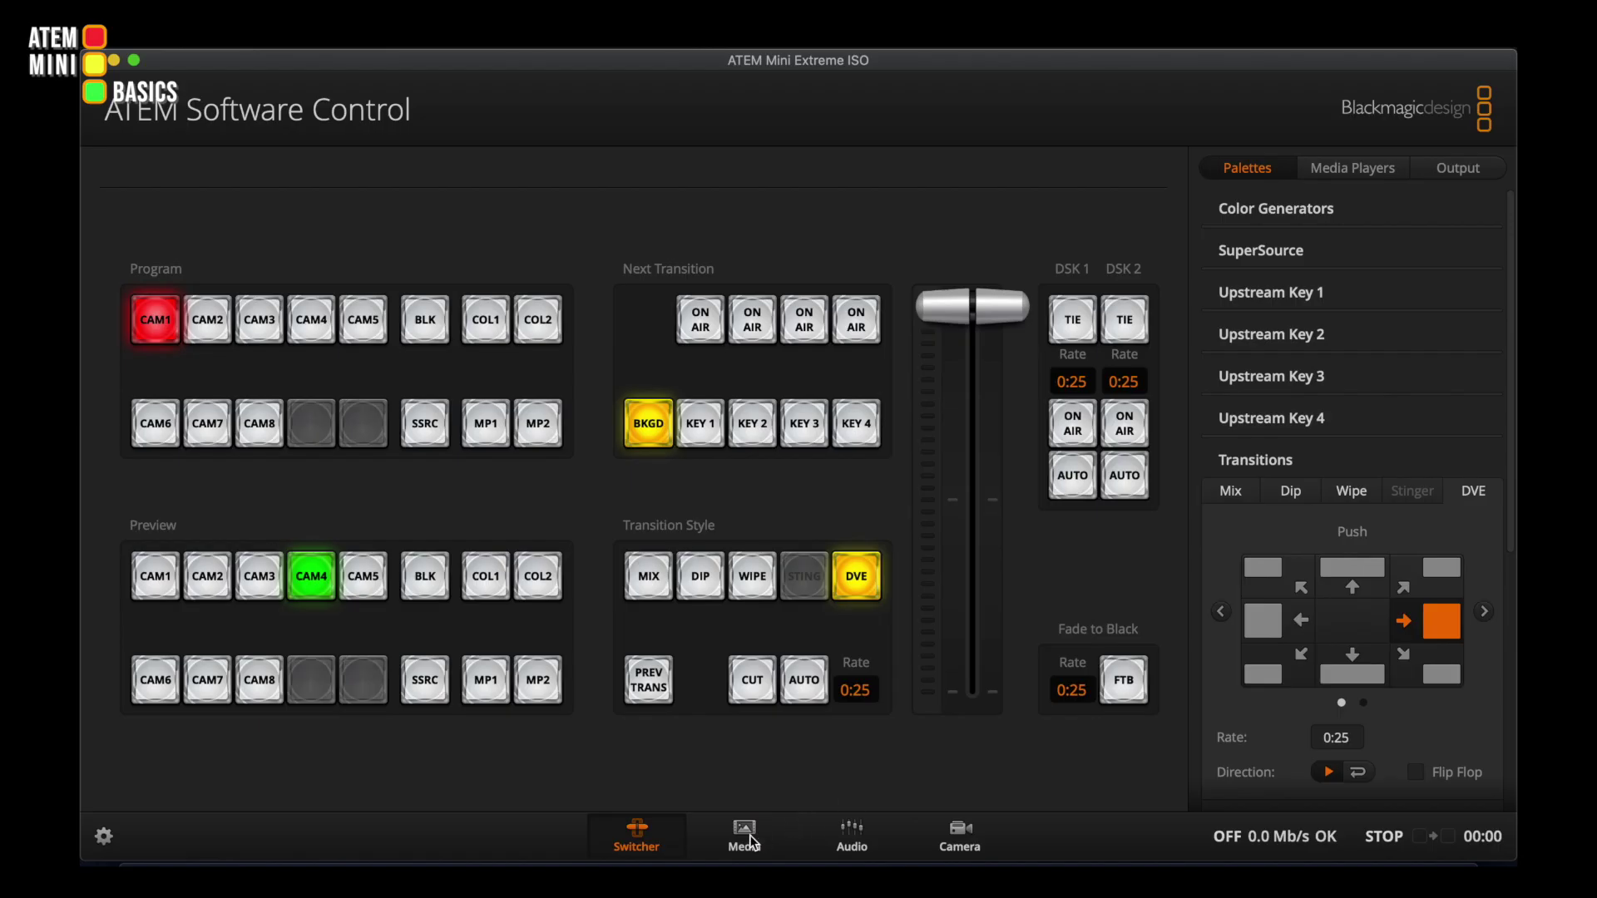
# Swap Media Player 1 to the Logo still from the media pool, back on the switcher page
pyautogui.click(750, 843)
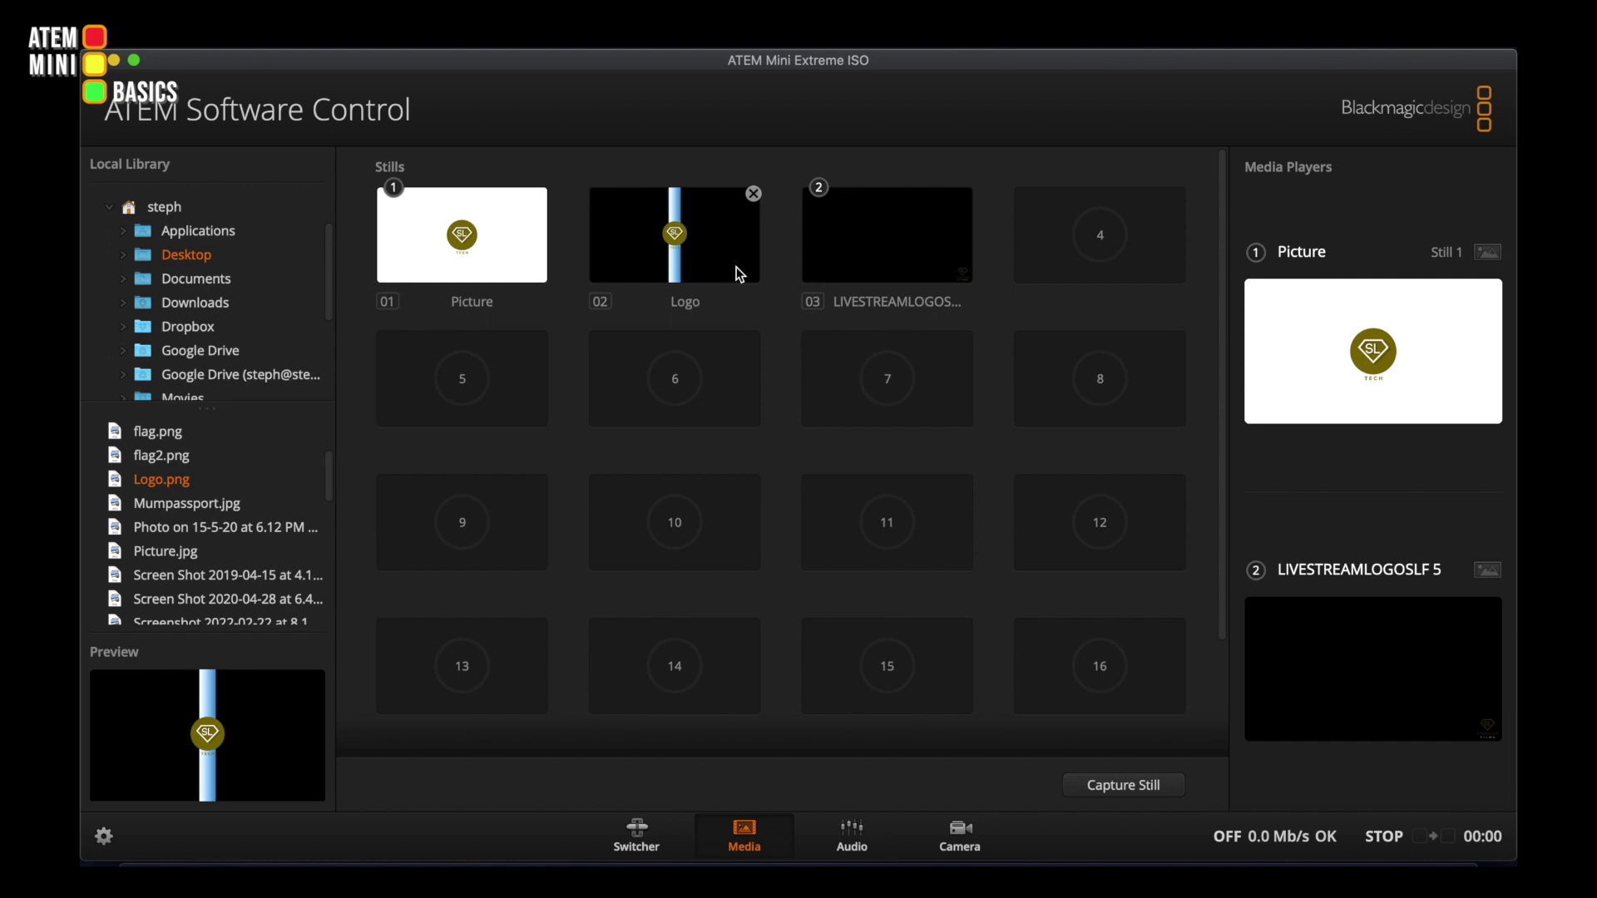
pyautogui.moveTo(748, 265); pyautogui.dragTo(1438, 403)
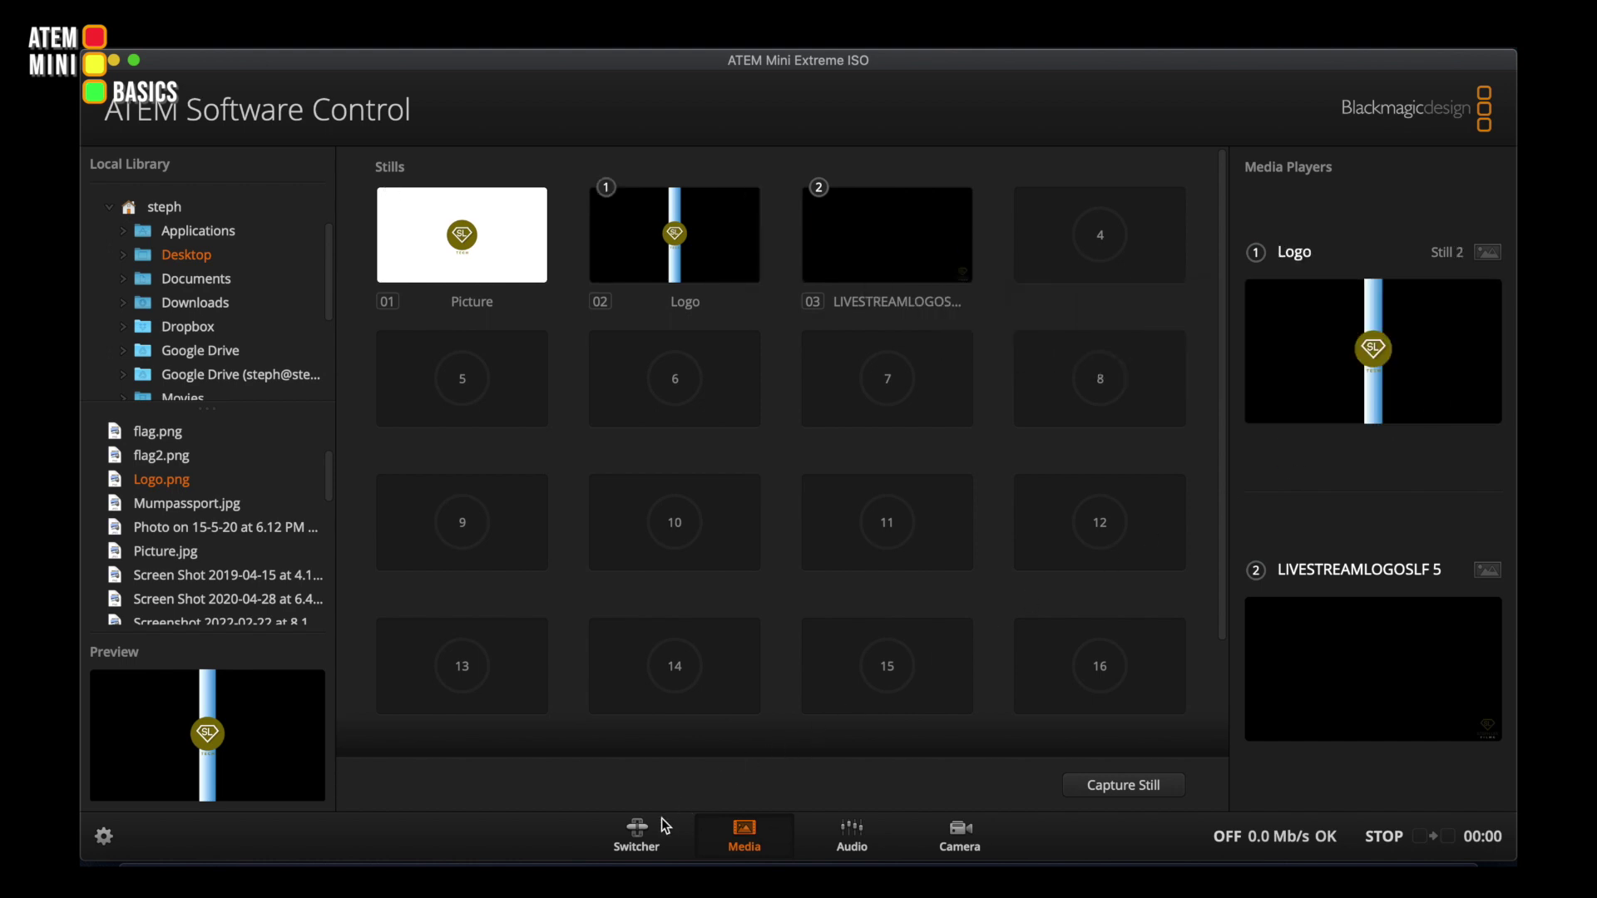
pyautogui.click(647, 844)
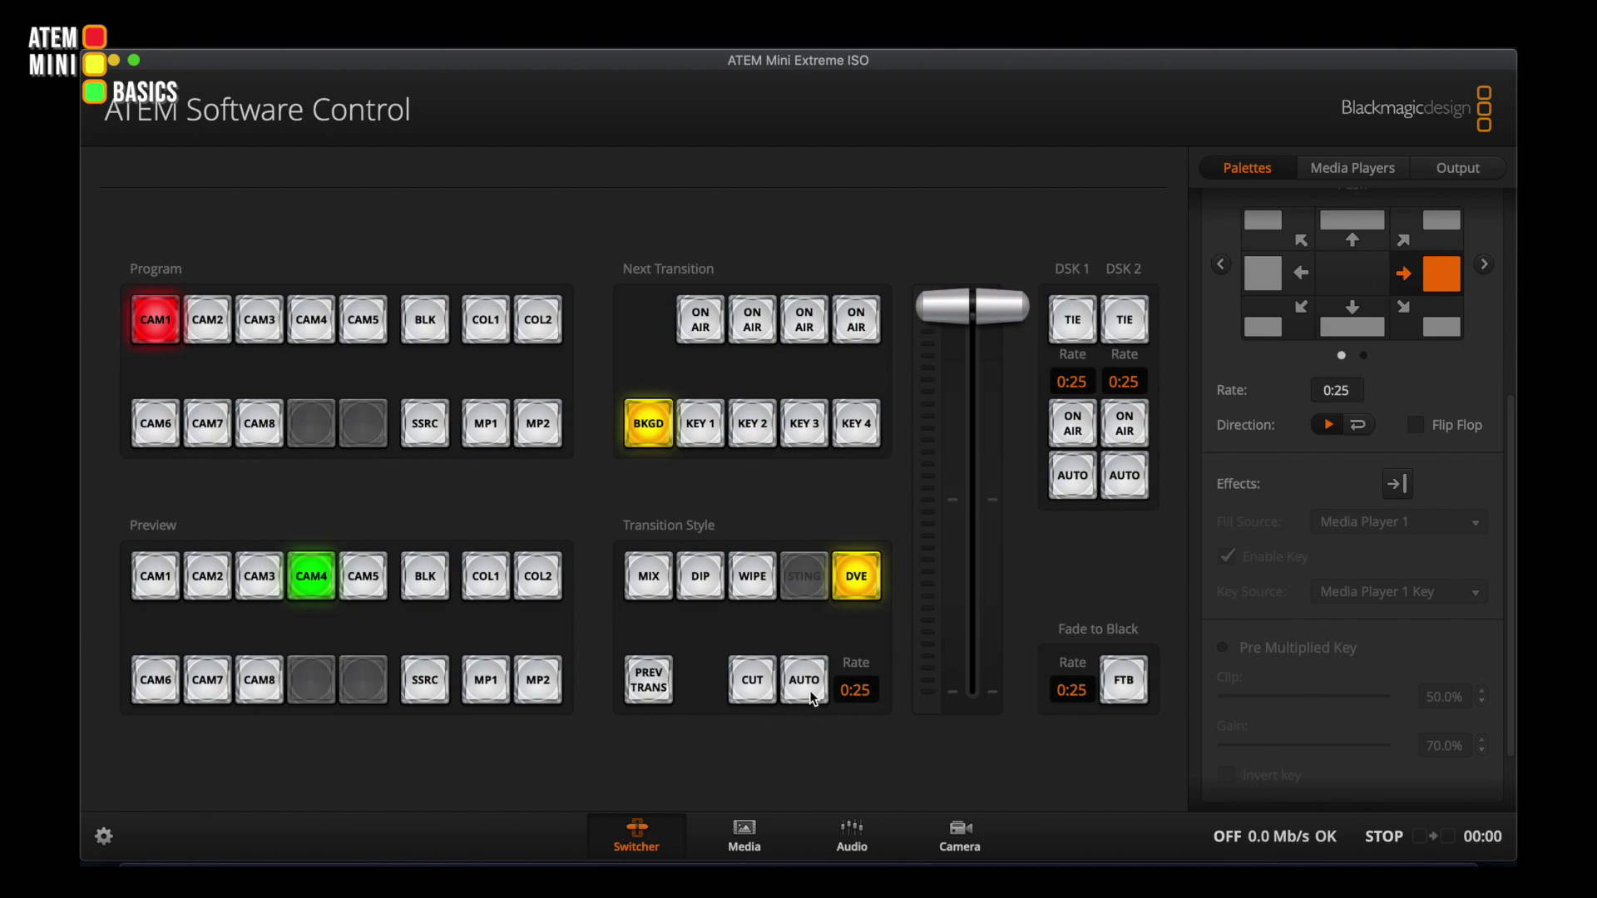